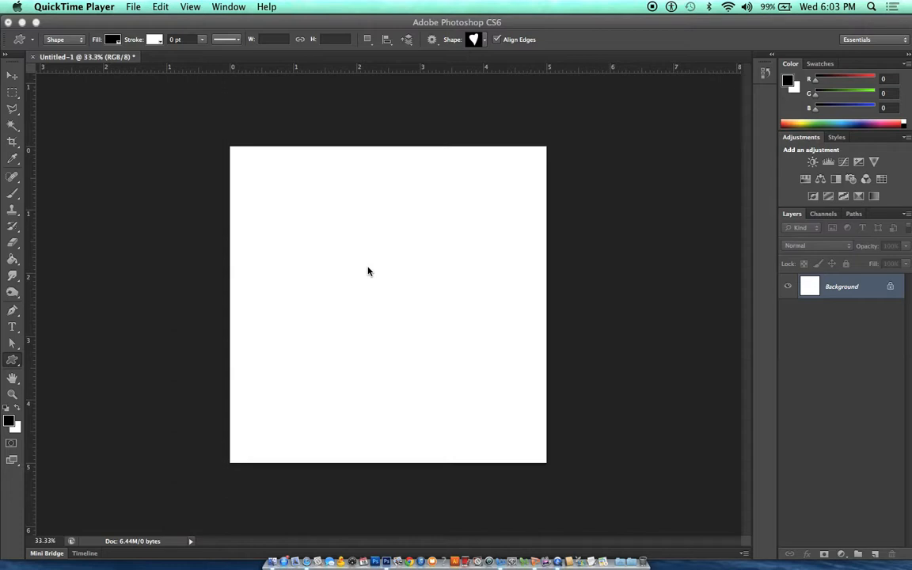
# - Add a new layer and activate the Polygon tool in Shape mode
pyautogui.click(875, 556)
pyautogui.click(875, 556)
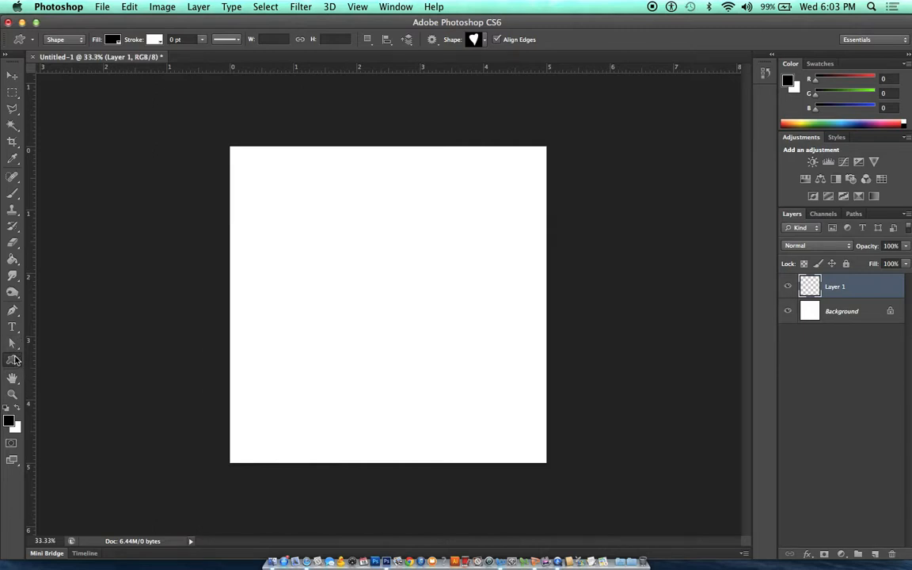
pyautogui.click(13, 360)
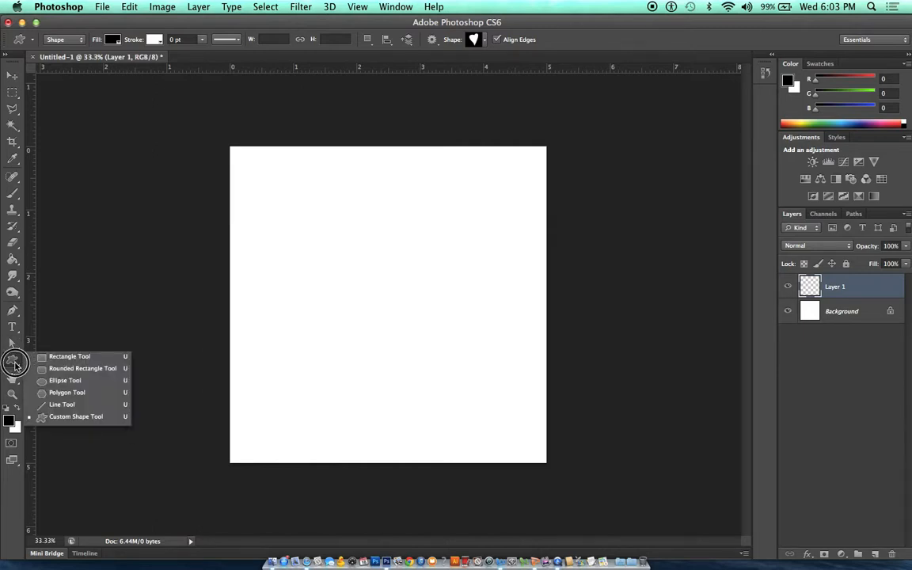
pyautogui.click(53, 393)
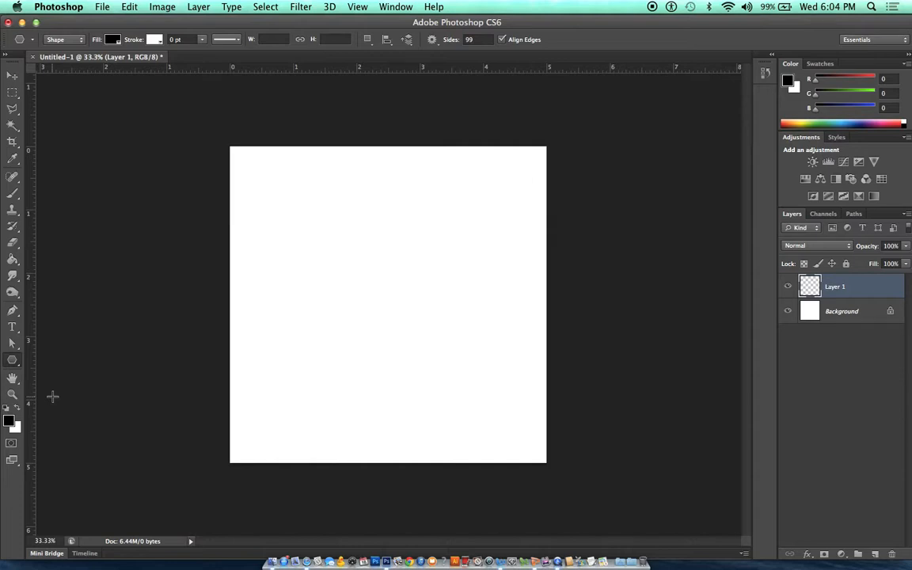
pyautogui.click(58, 40)
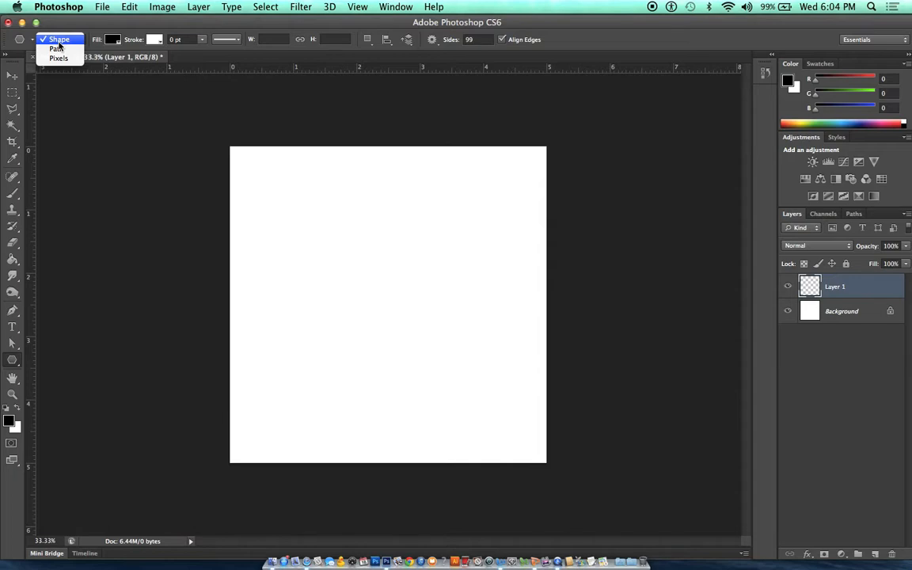
pyautogui.click(164, 103)
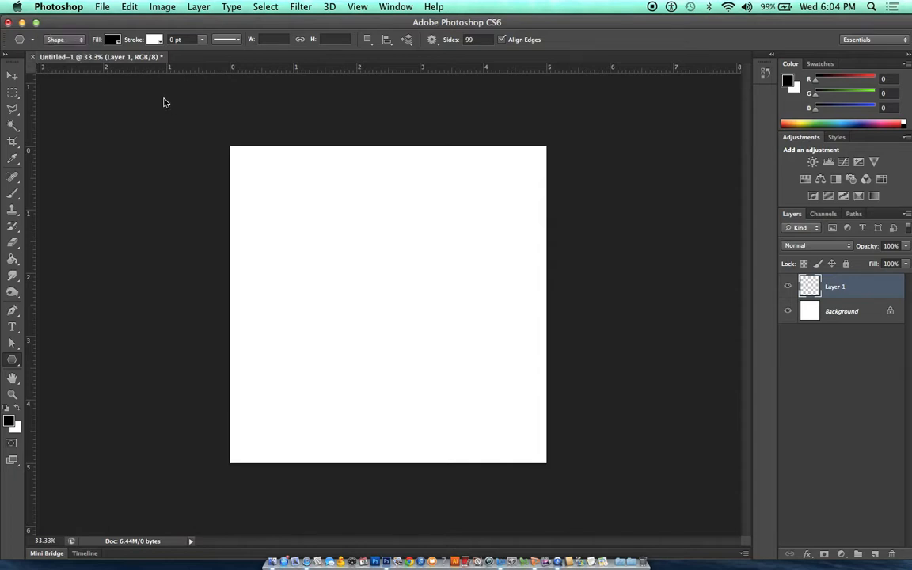
# - Draw a 25-sided star about 2556 px wide with the existing 99% side indent, and shift it toward the canvas centre
pyautogui.click(432, 41)
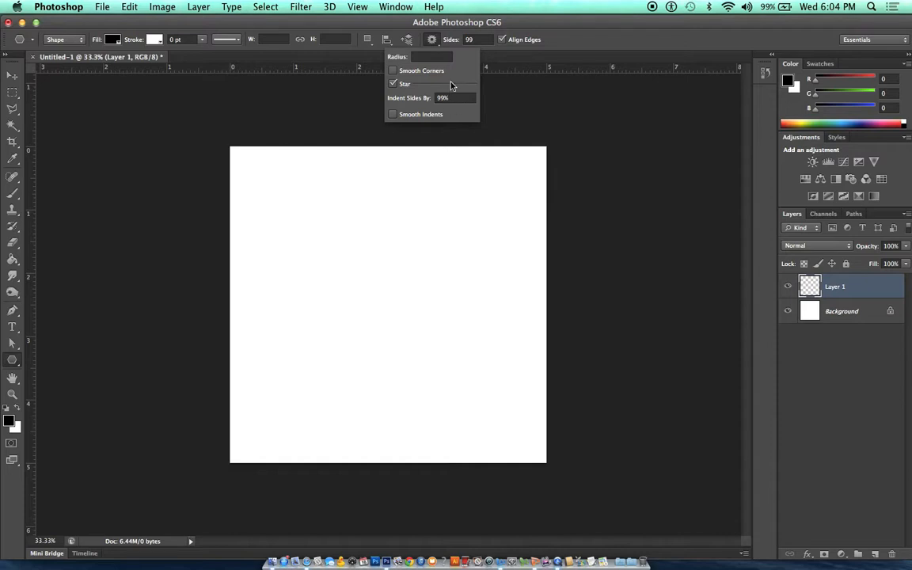
pyautogui.click(478, 39)
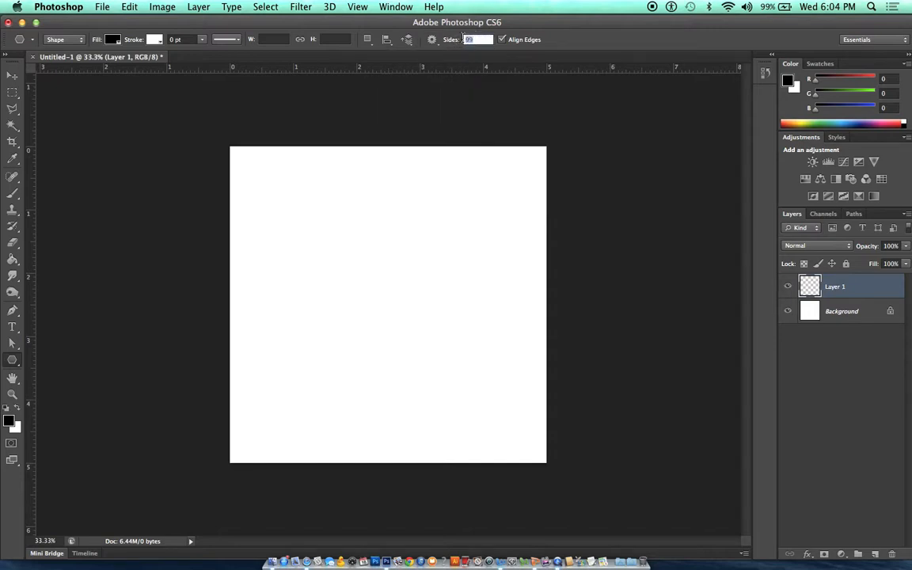
pyautogui.write('25')
pyautogui.moveTo(384, 304); pyautogui.dragTo(575, 42)
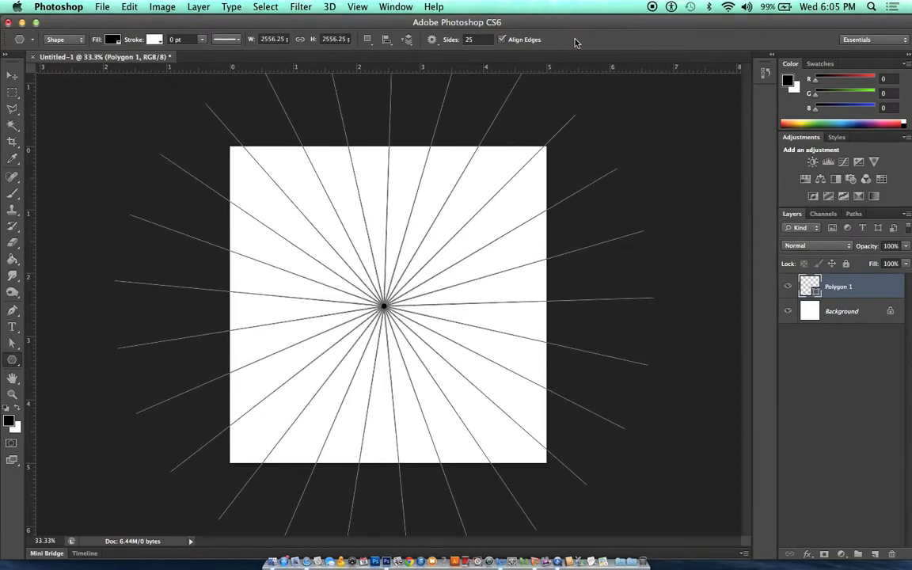
pyautogui.press('v')
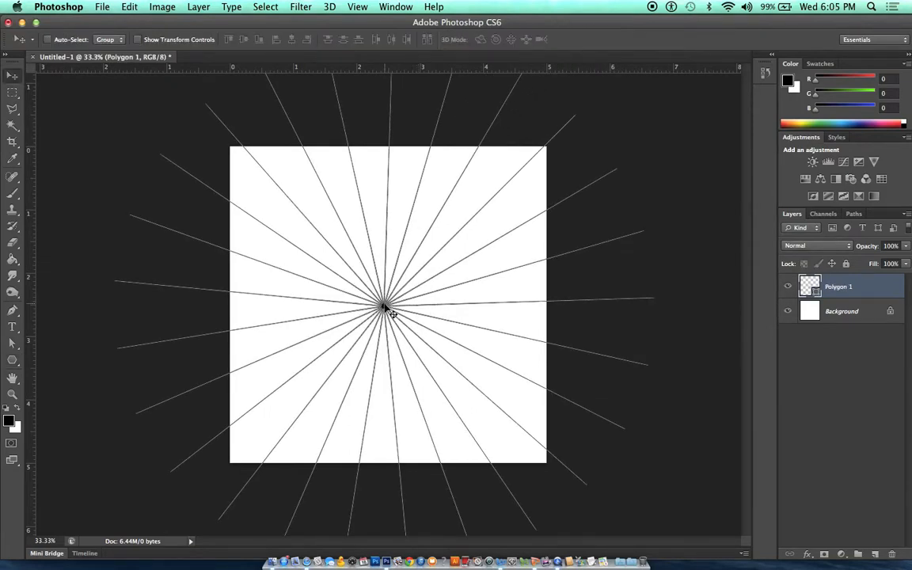
pyautogui.moveTo(397, 298)
pyautogui.mouseDown()
pyautogui.moveTo(406, 293)
pyautogui.moveTo(399, 300)
pyautogui.mouseUp()
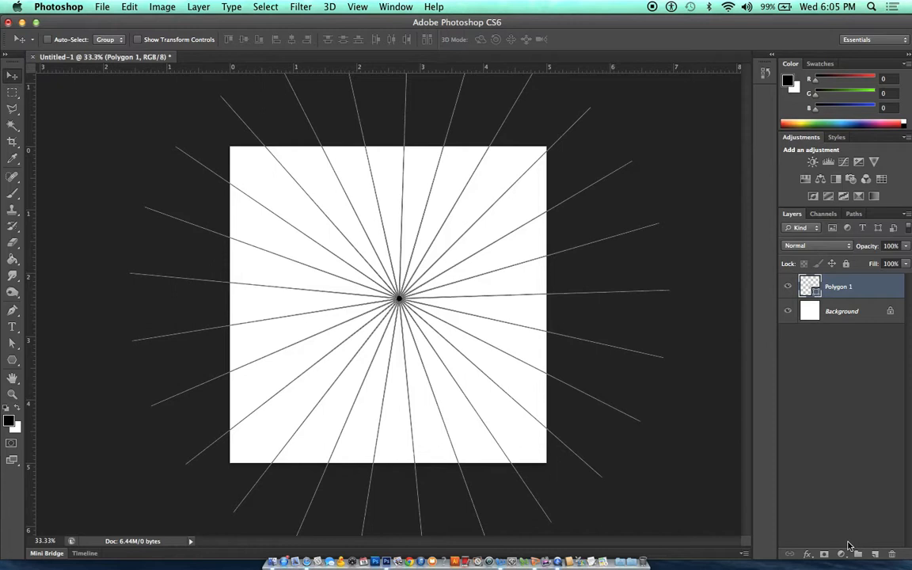
# - Define the thin-rayed star path as a custom shape named "starburst"
pyautogui.press('a')
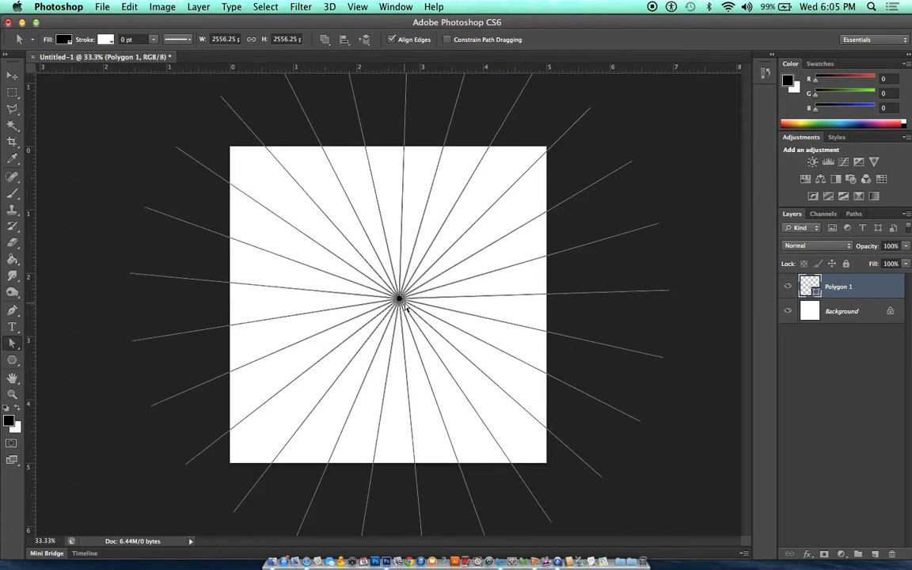
pyautogui.rightClick(401, 305)
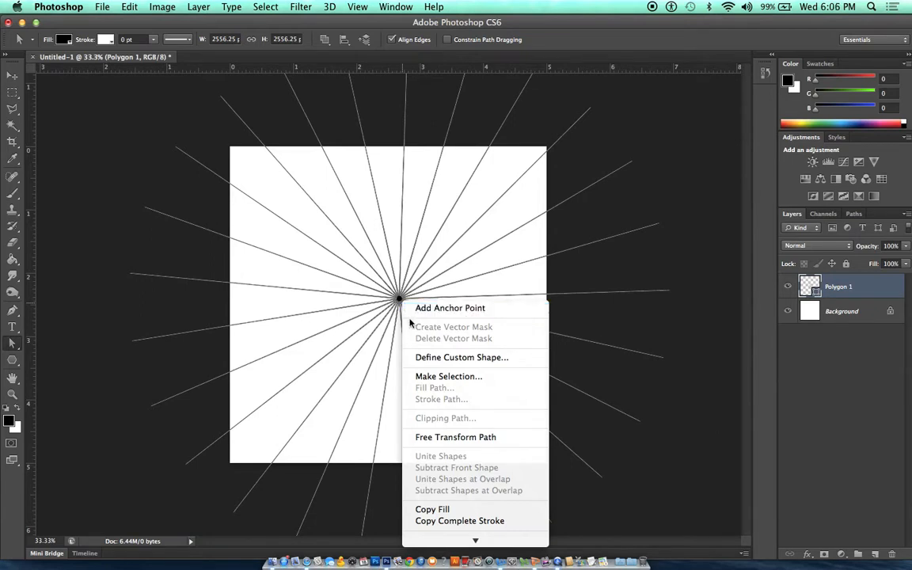
pyautogui.click(423, 358)
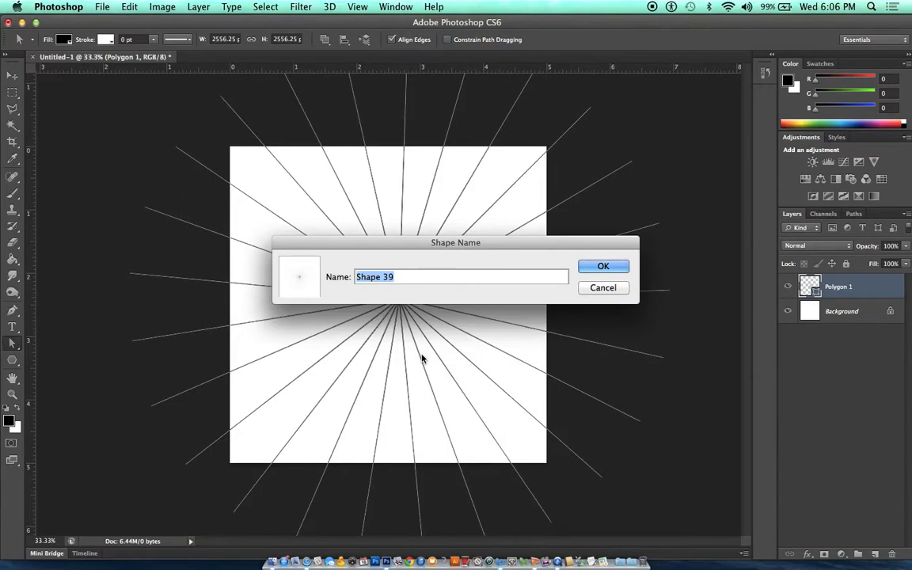
pyautogui.write('starburst')
pyautogui.click(600, 266)
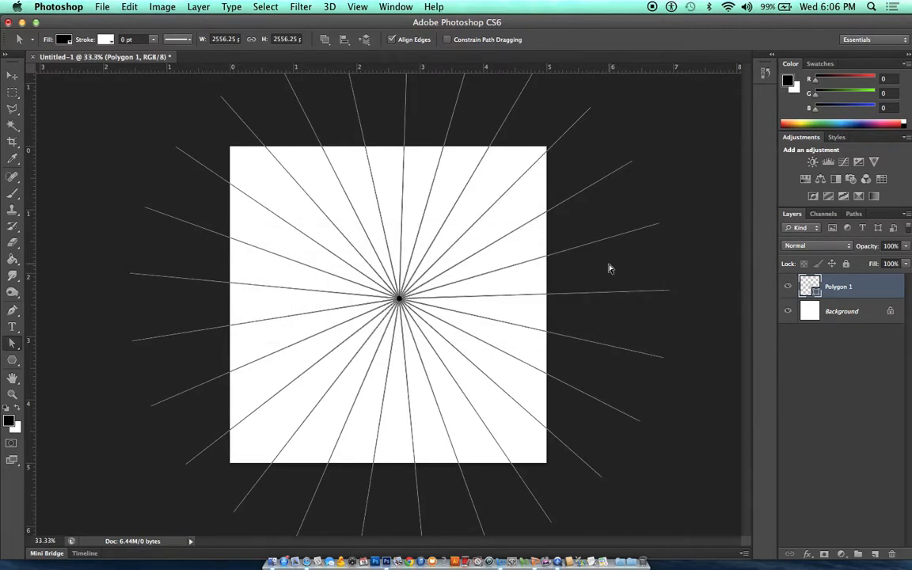
# - Add a new layer and configure the Polygon tool's star with smooth corners, smooth indents and sides indented by 60%
pyautogui.click(876, 554)
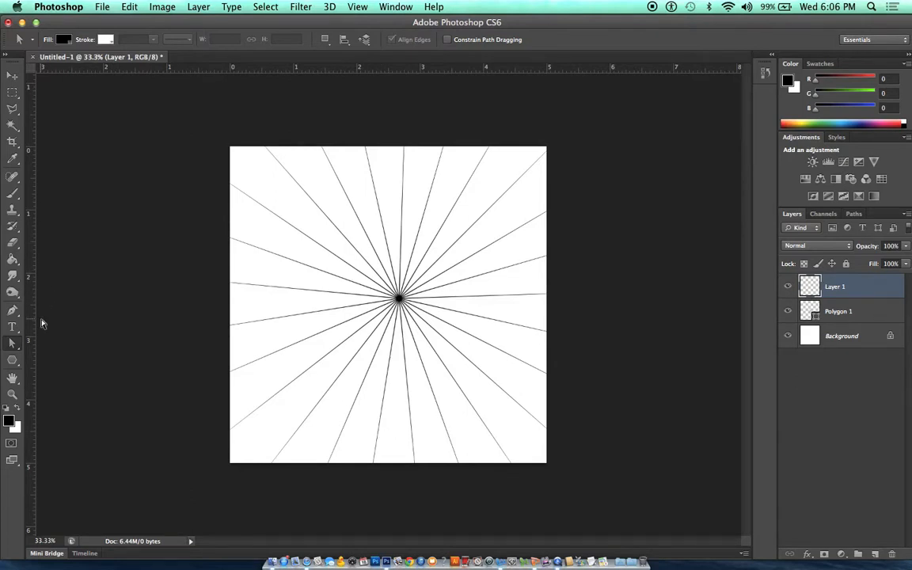
pyautogui.click(12, 362)
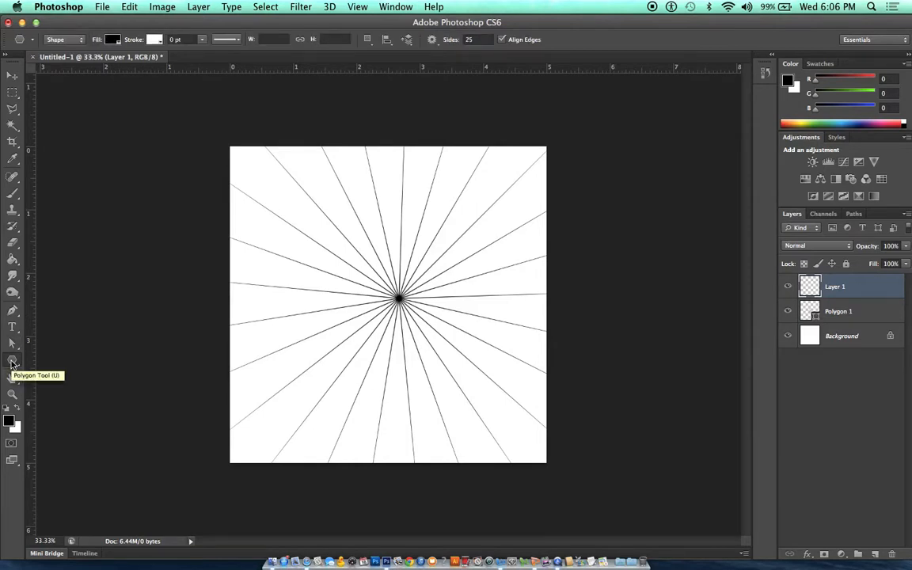
pyautogui.click(431, 40)
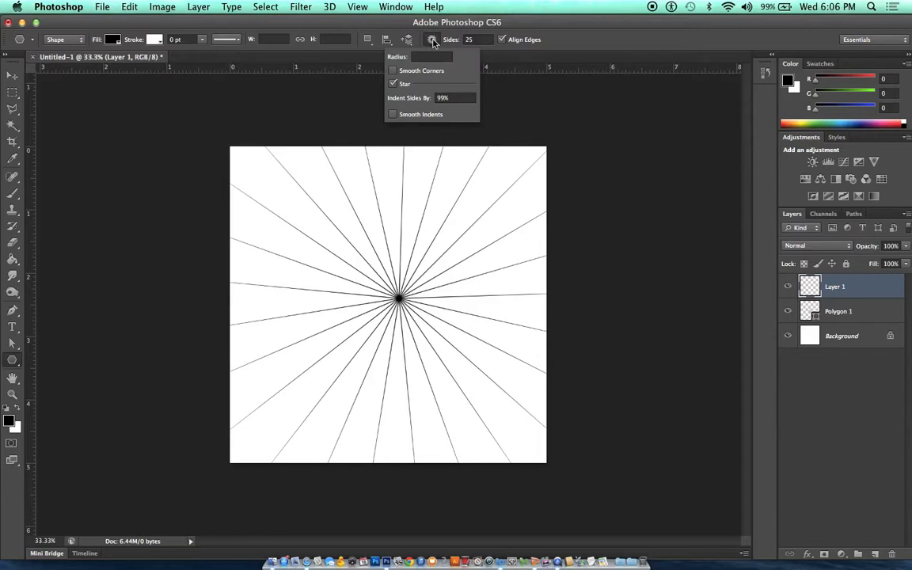
pyautogui.click(393, 71)
pyautogui.click(392, 114)
pyautogui.click(457, 96)
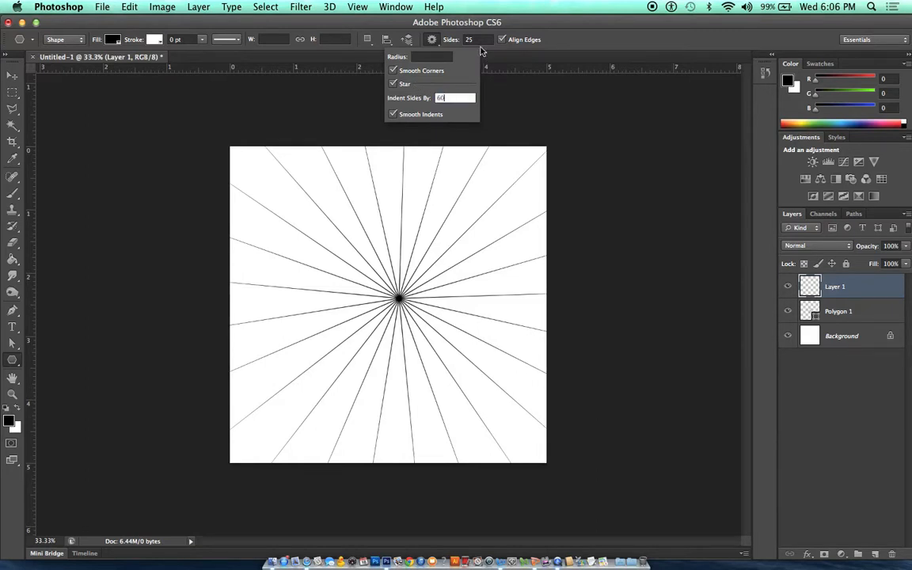
pyautogui.click(432, 39)
# - Draw a 20-sided star about 1332 px wide, centred on the middle of the thin-rayed starburst
pyautogui.click(479, 39)
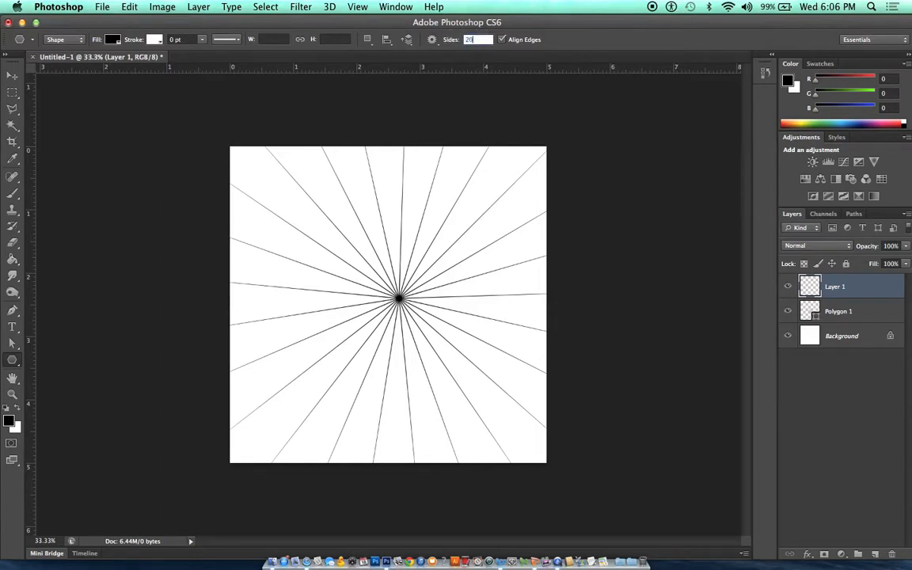
pyautogui.write('20')
pyautogui.moveTo(400, 298); pyautogui.dragTo(362, 133)
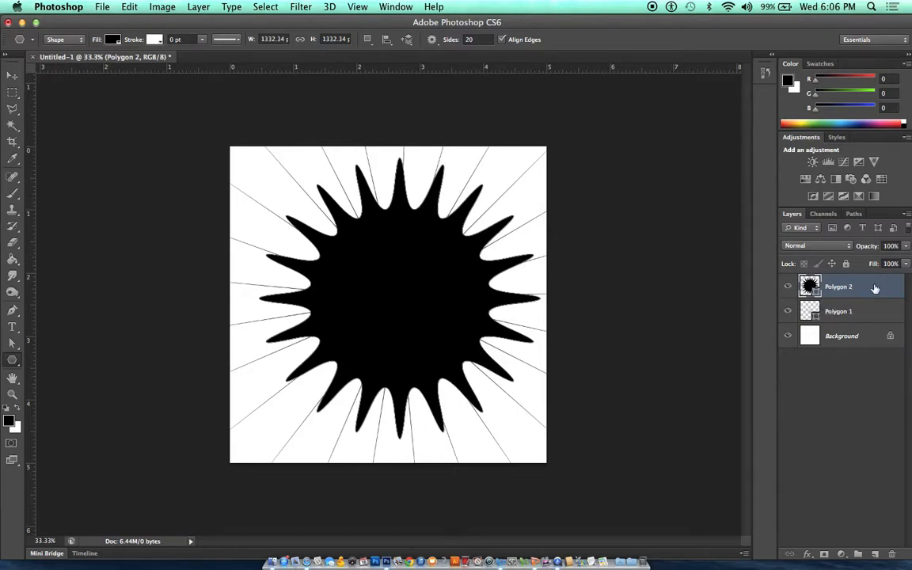
# - Place the 20-sided star's layer beneath the thin-rayed starburst and fill the star with dark red #9e1414
pyautogui.moveTo(866, 290); pyautogui.dragTo(865, 326)
pyautogui.moveTo(809, 287); pyautogui.dragTo(810, 315)
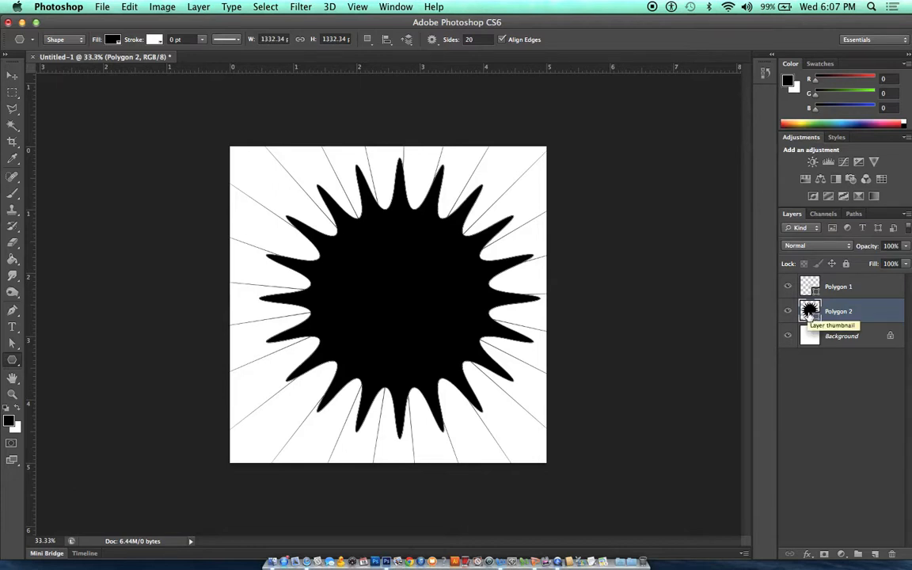
pyautogui.doubleClick(809, 311)
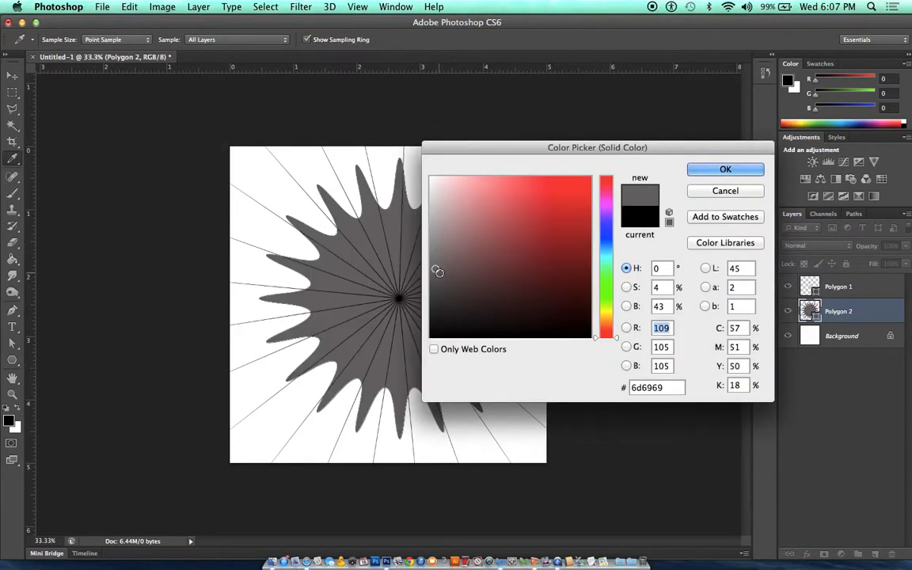
pyautogui.click(570, 237)
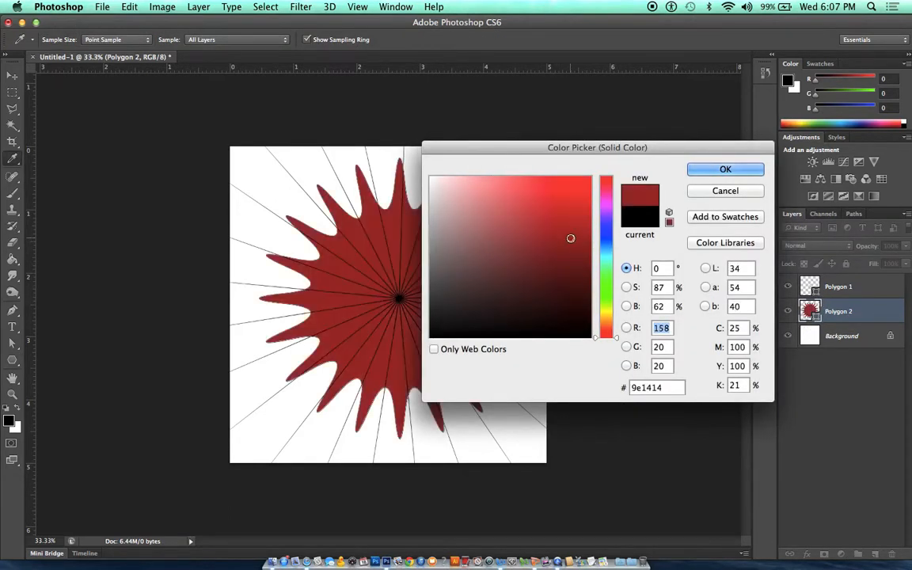
pyautogui.click(724, 169)
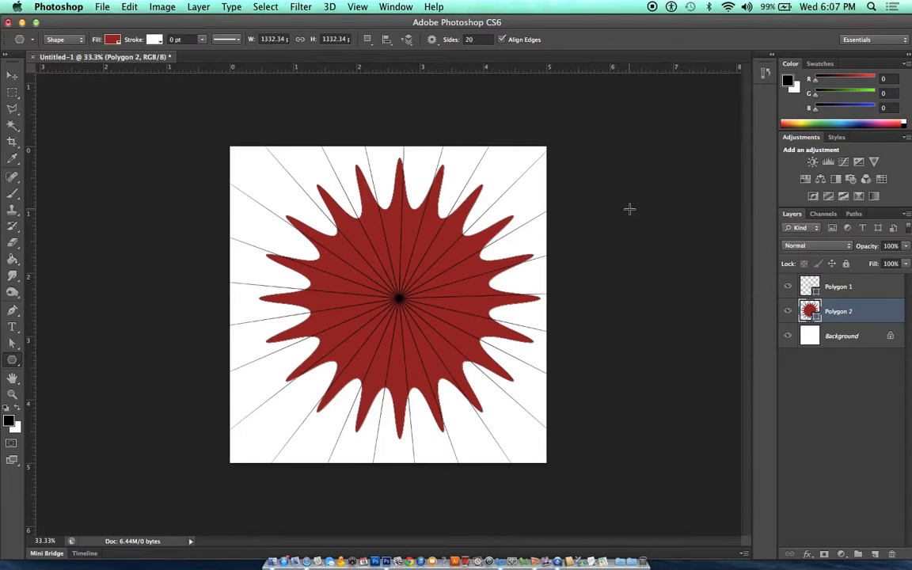
# - Define the red star path as a custom shape named "webbystar"
pyautogui.press('a')
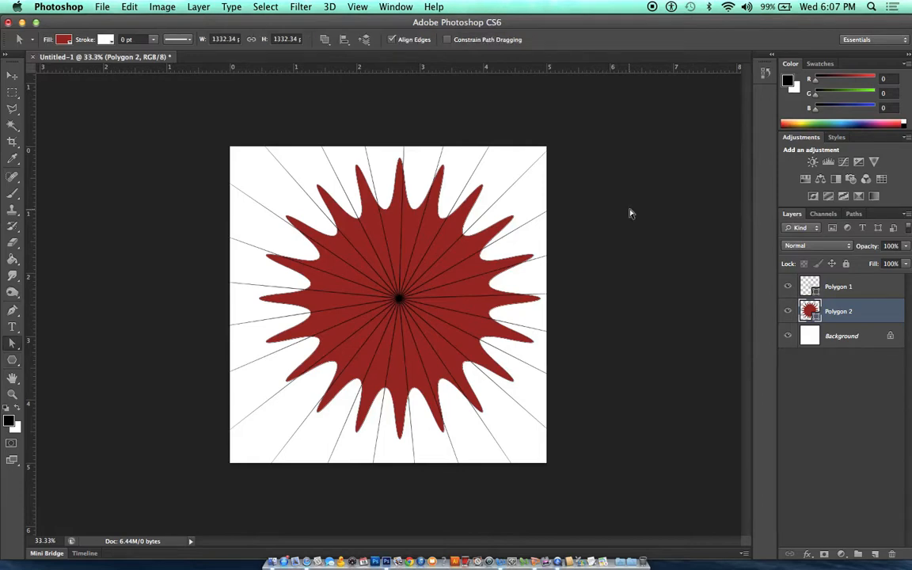
pyautogui.rightClick(470, 215)
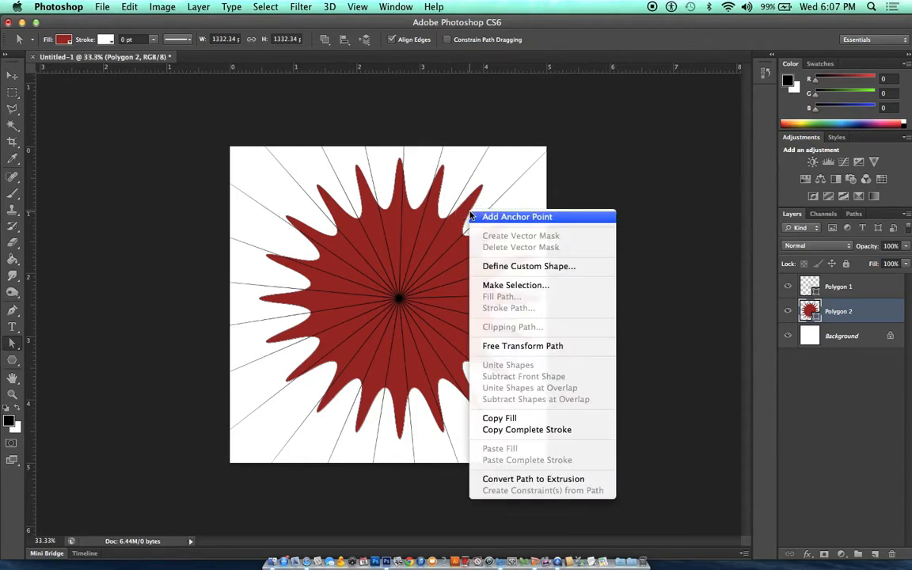
pyautogui.click(504, 272)
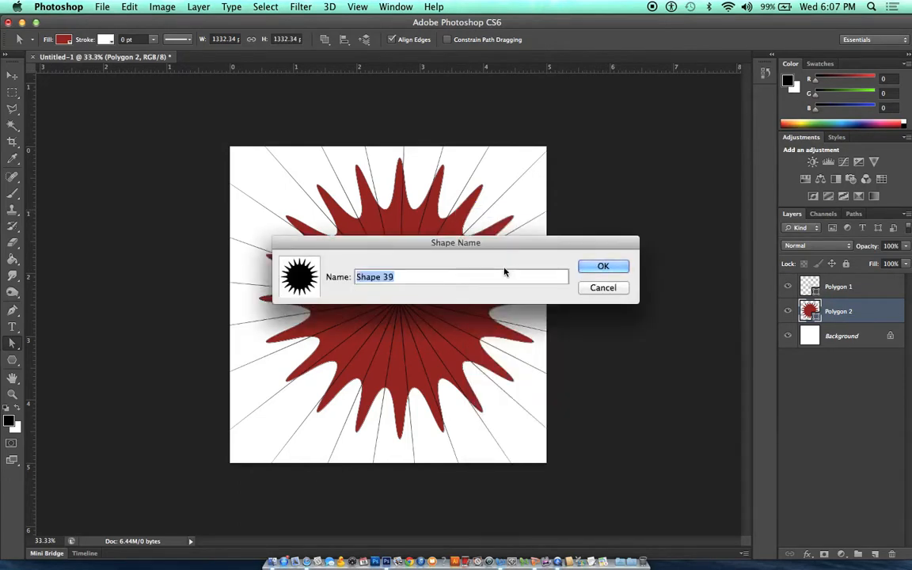
pyautogui.write('webbystar')
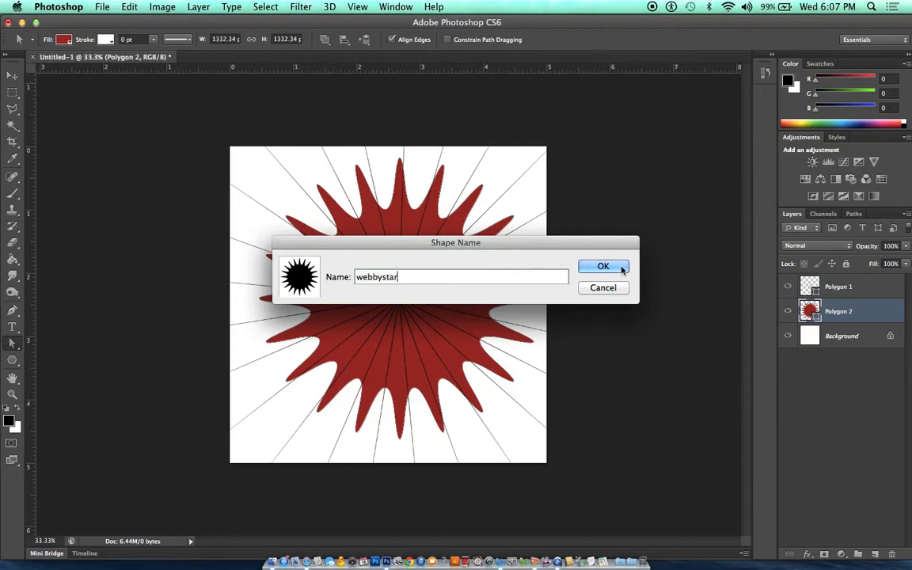